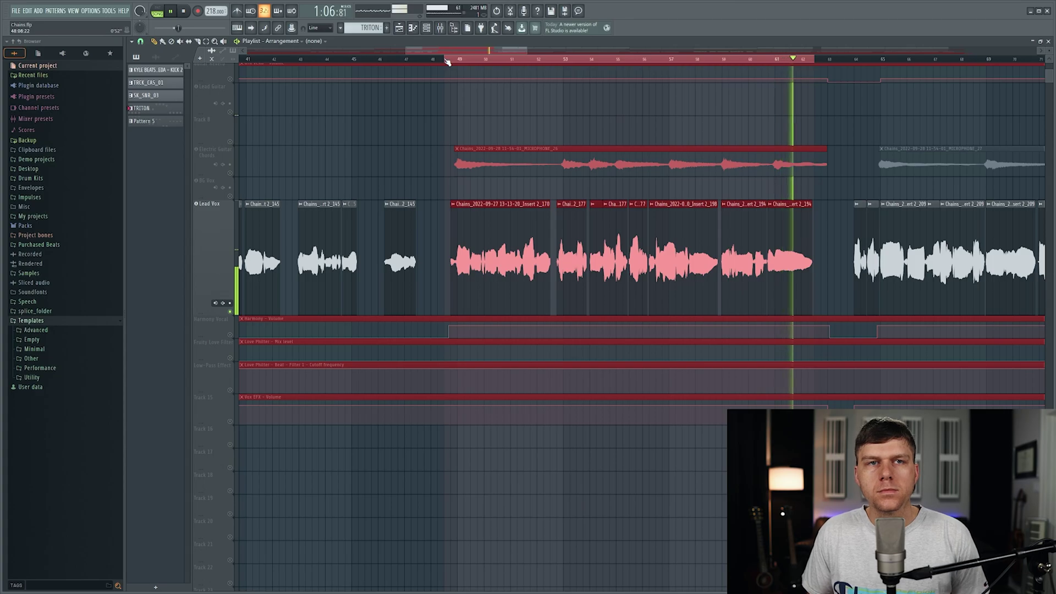
Stop playback and set the F6 EQ's band 6 to a soloed 12 dB boost at about 7954 Hz with Q 4.7.
key("space")
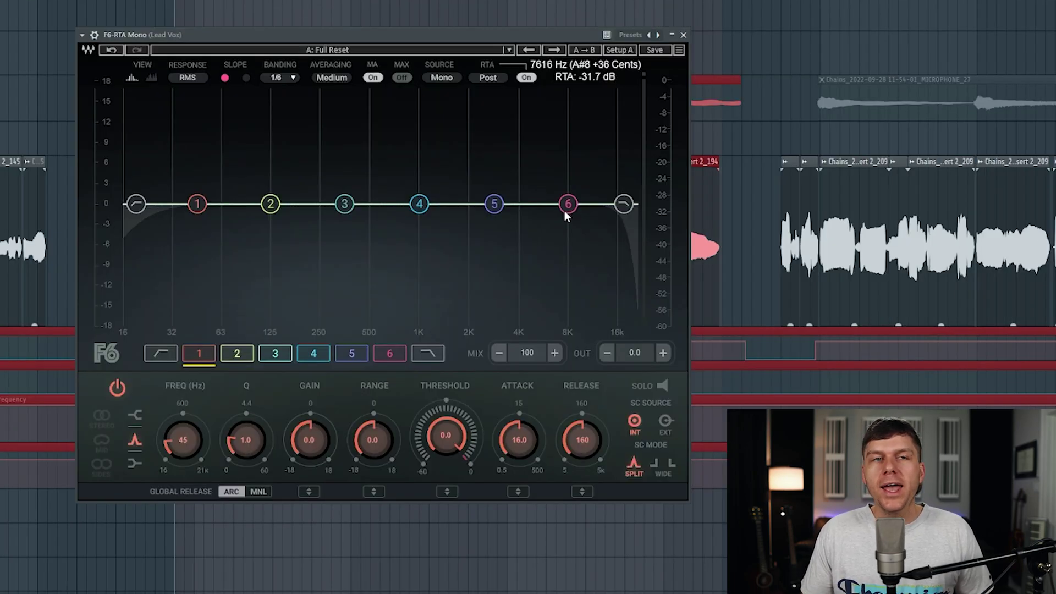
left_click_drag(569, 205, 566, 121)
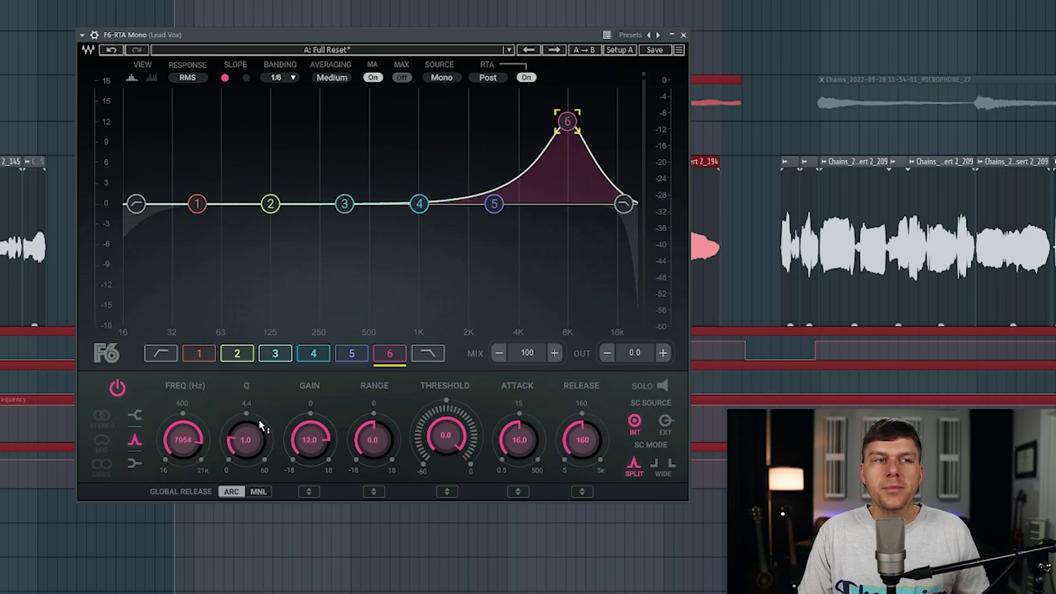
left_click_drag(243, 443, 244, 397)
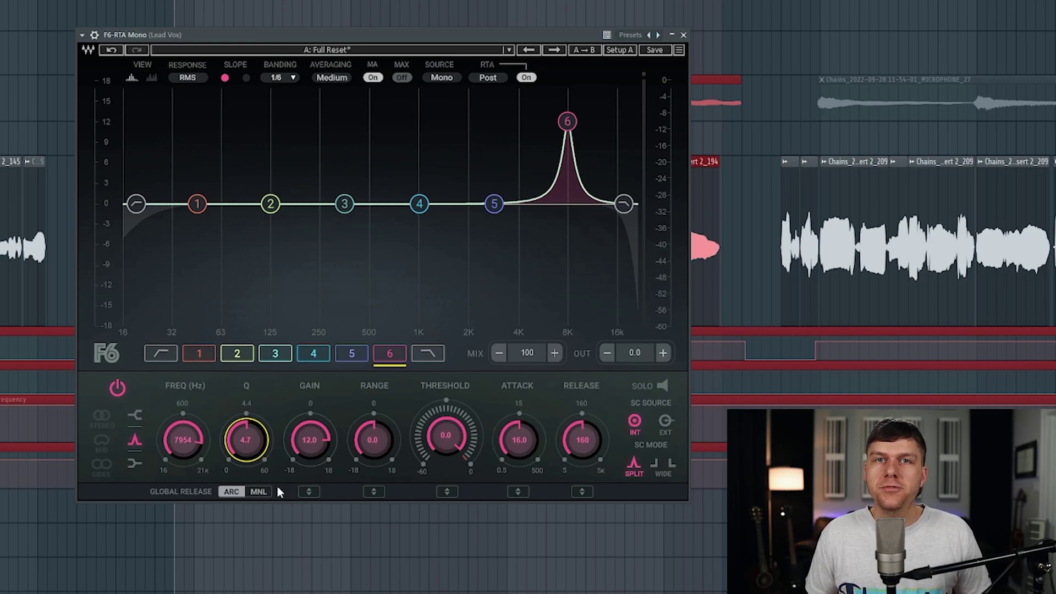
left_click(663, 385)
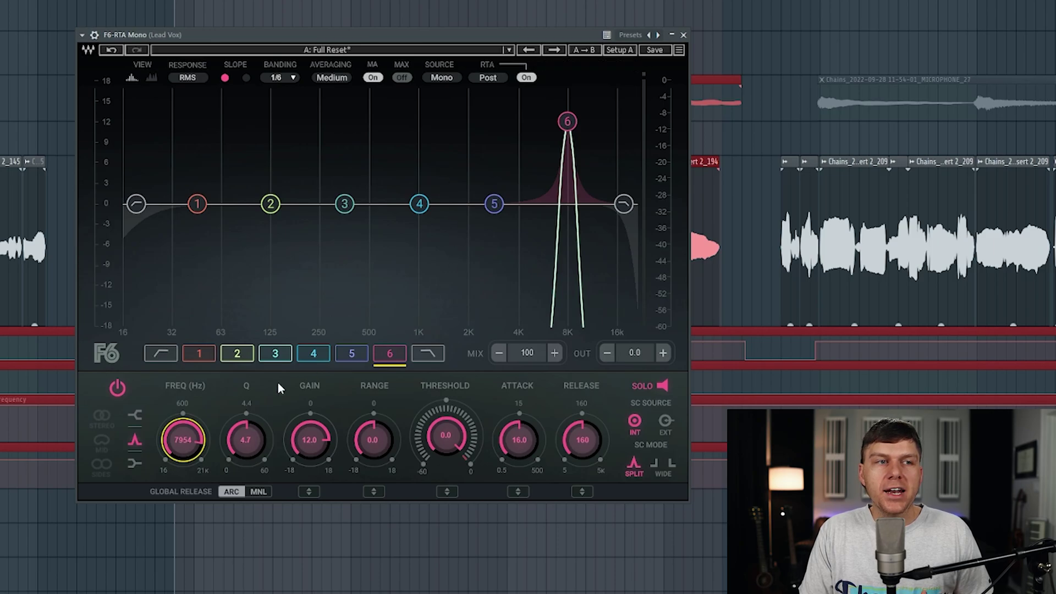
Sweep the soloed band 6 from about 4.8 kHz up to about 9.6 kHz during playback to search for harsh sibilance.
mouse_move(188, 434)
left_mouse_down()
mouse_move(188, 452)
mouse_move(188, 435)
left_mouse_up()
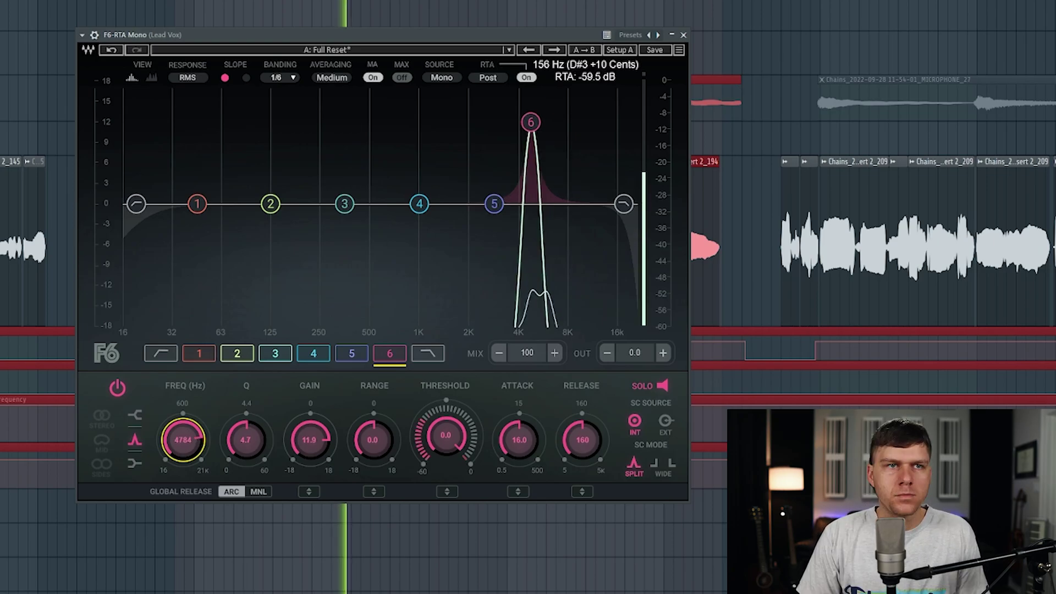
left_click_drag(192, 429, 192, 422)
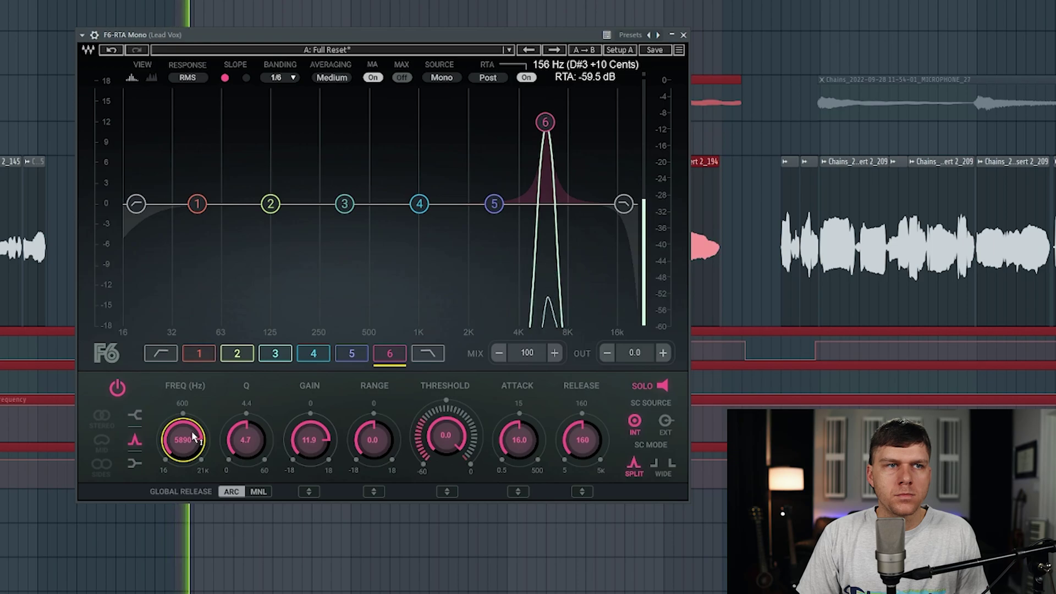
left_click_drag(183, 440, 183, 437)
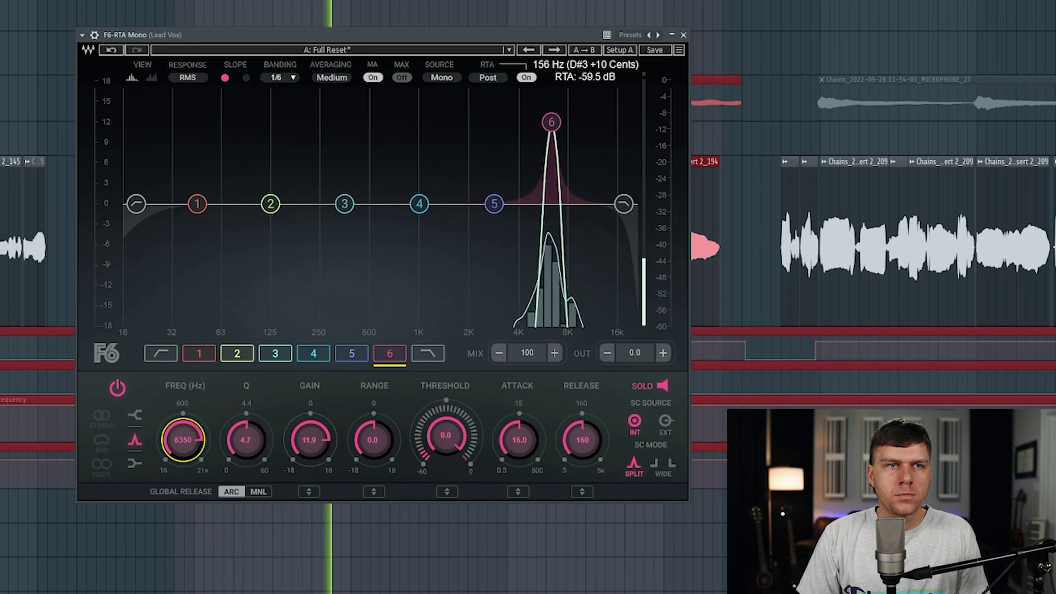
left_click_drag(187, 437, 189, 444)
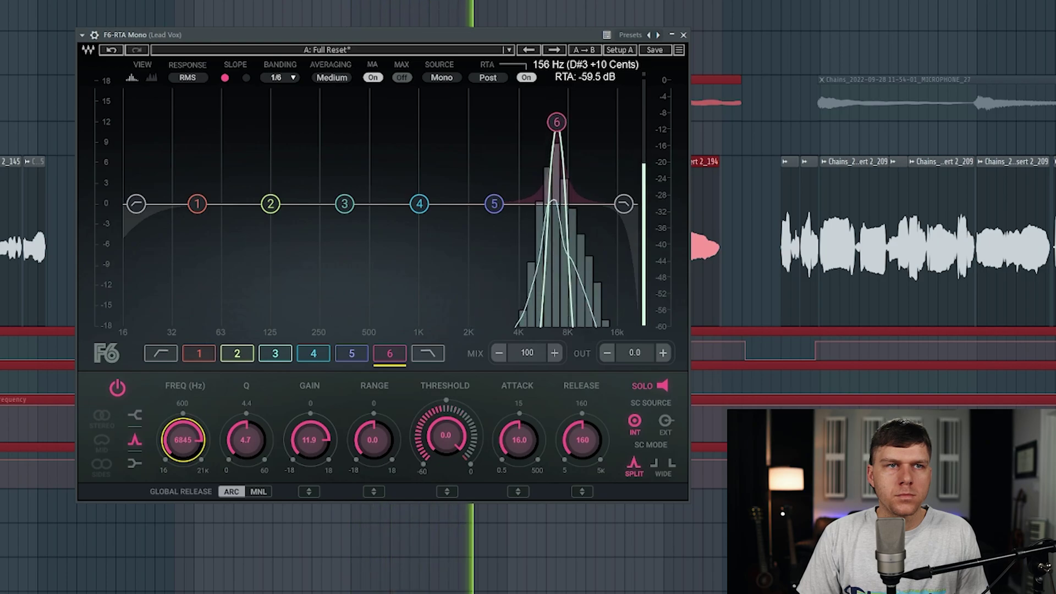
mouse_move(189, 443)
left_mouse_down()
mouse_move(189, 433)
mouse_move(187, 447)
left_mouse_up()
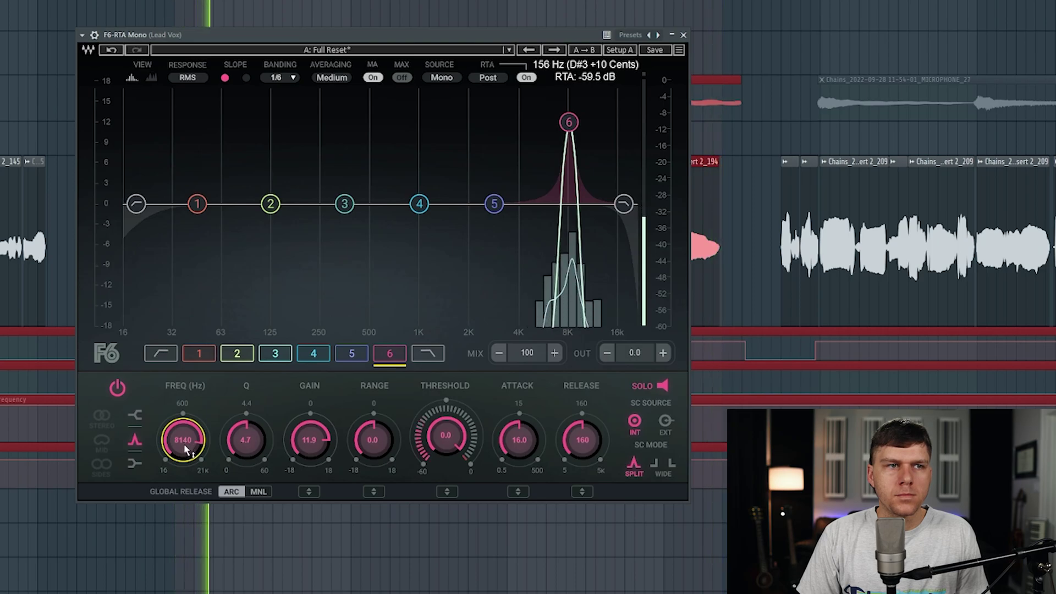
scroll(187, 448, "up", 3)
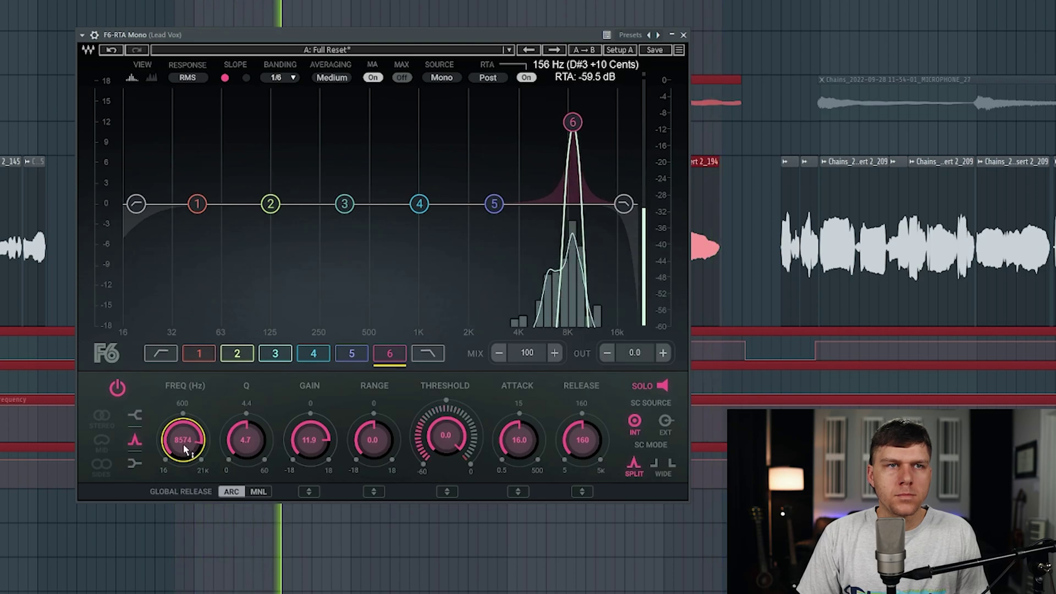
scroll(183, 449, "up", 3)
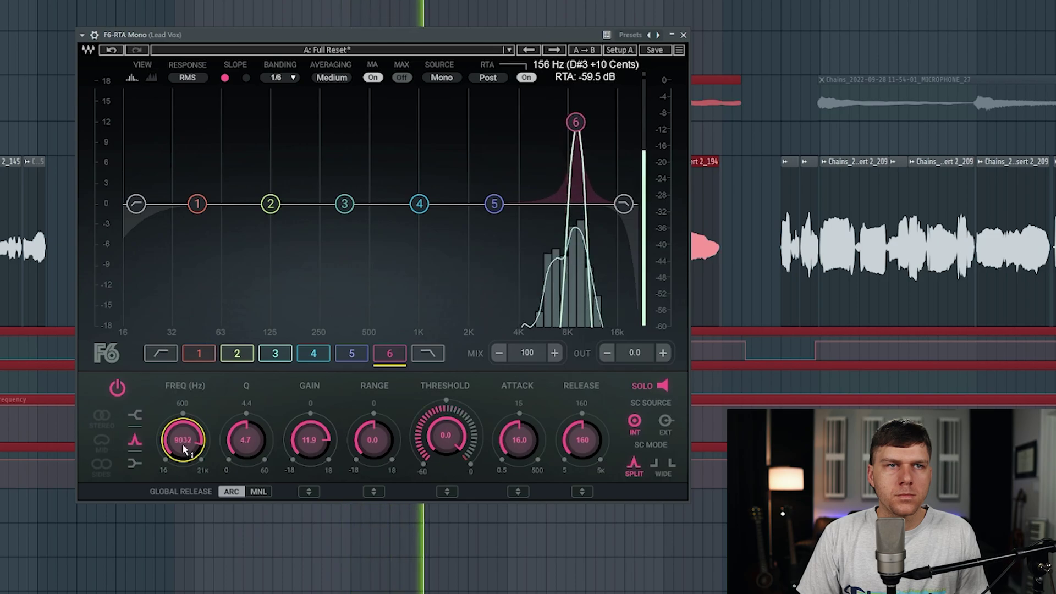
scroll(183, 449, "up", 4)
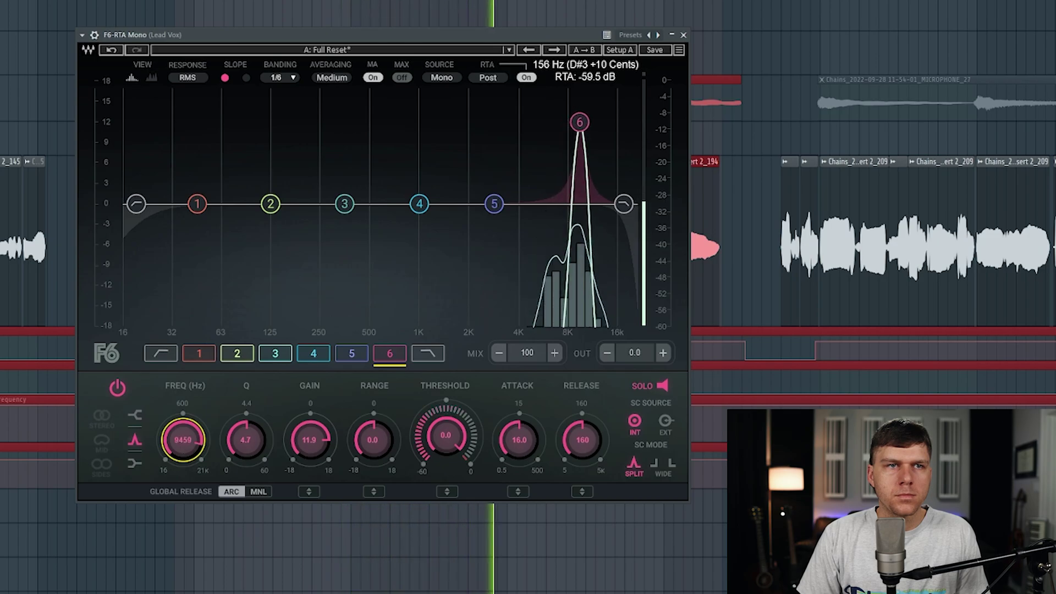
Sweep band 6 back down to 5959 Hz while listening for the vocal's sibilance, and stop playback.
scroll(183, 449, "down", 3)
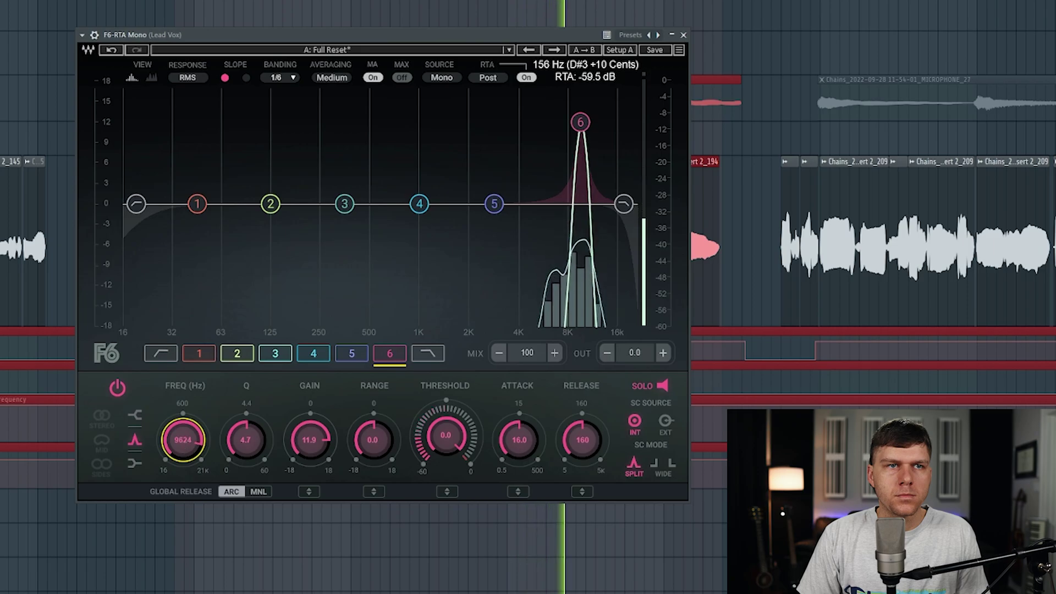
scroll(184, 449, "down", 4)
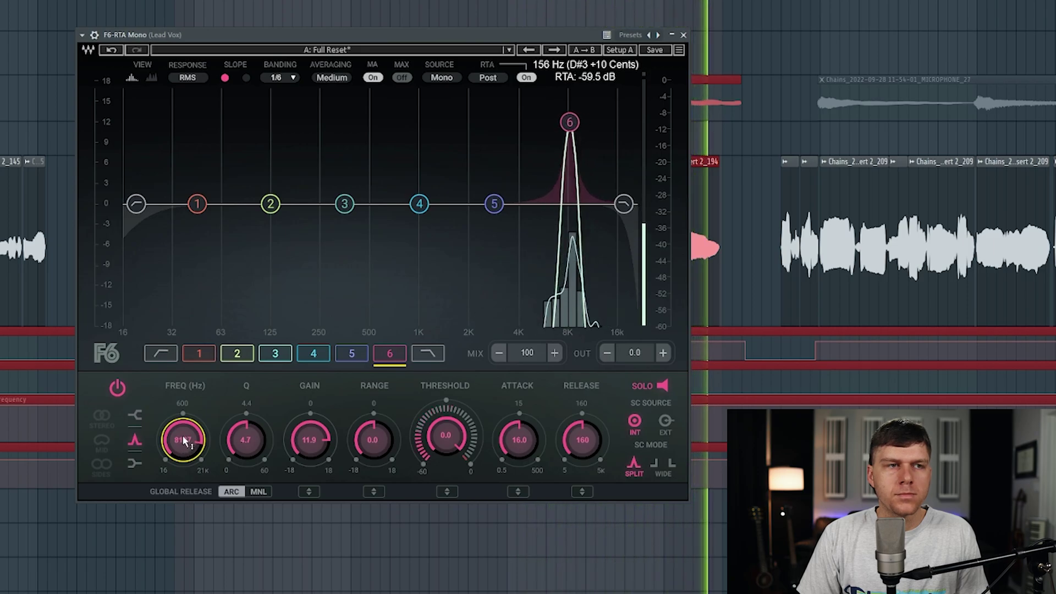
scroll(184, 439, "down", 4)
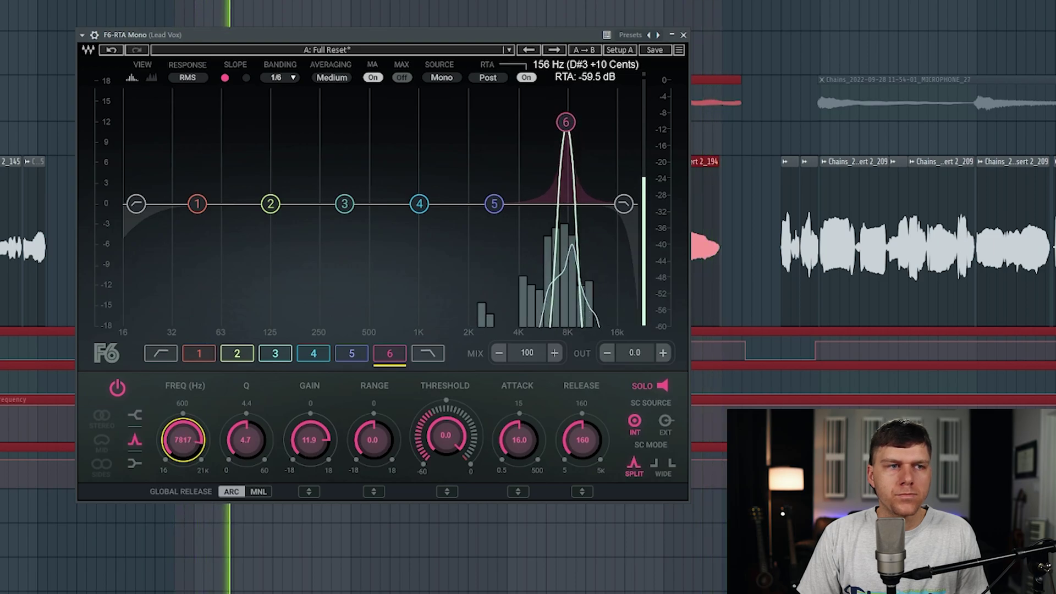
scroll(184, 438, "down", 2)
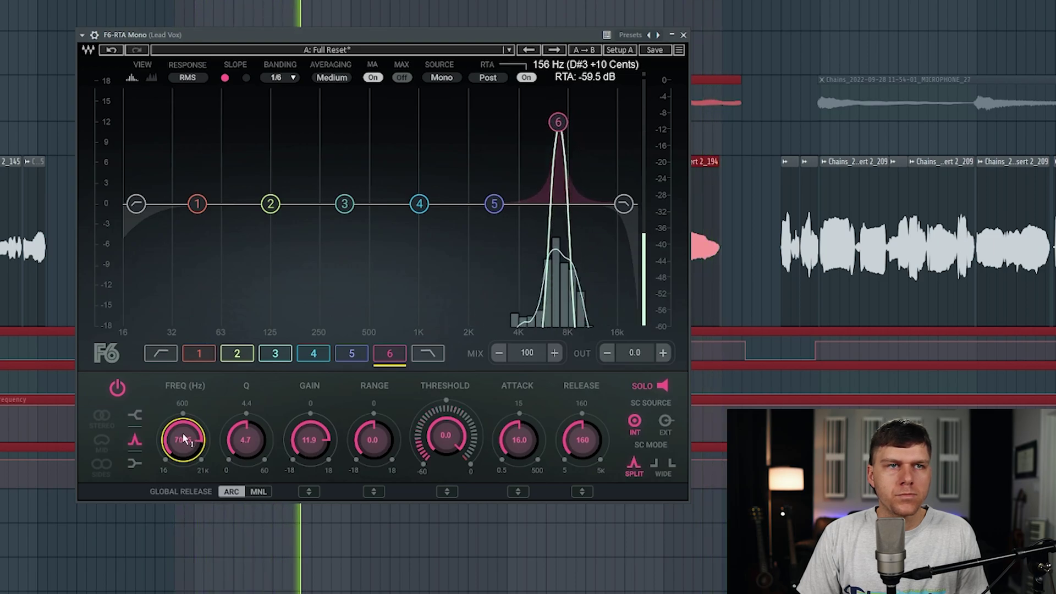
scroll(183, 435, "down", 4)
scroll(183, 438, "down", 1)
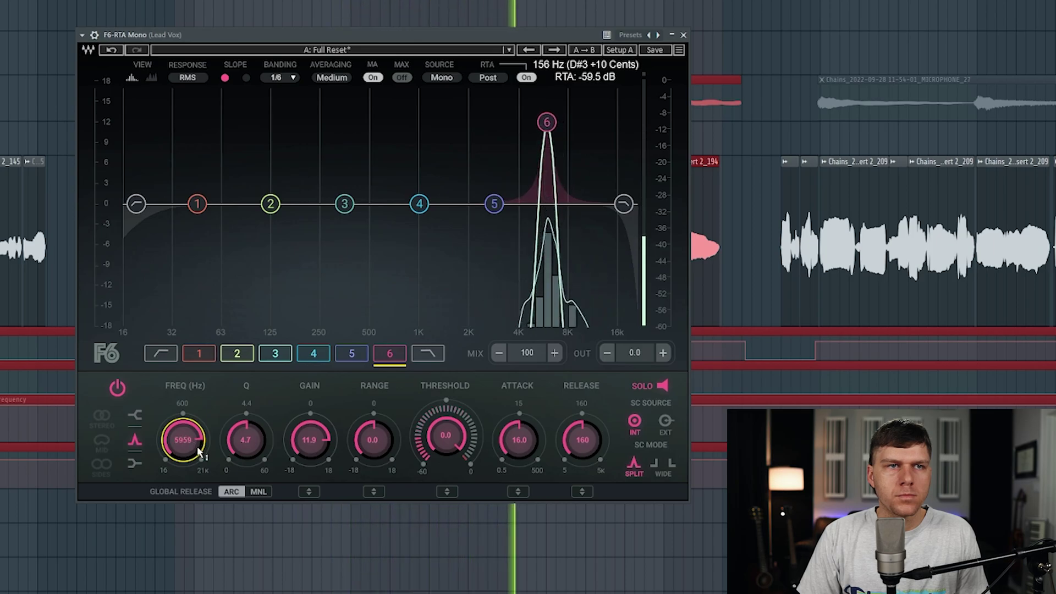
key("space")
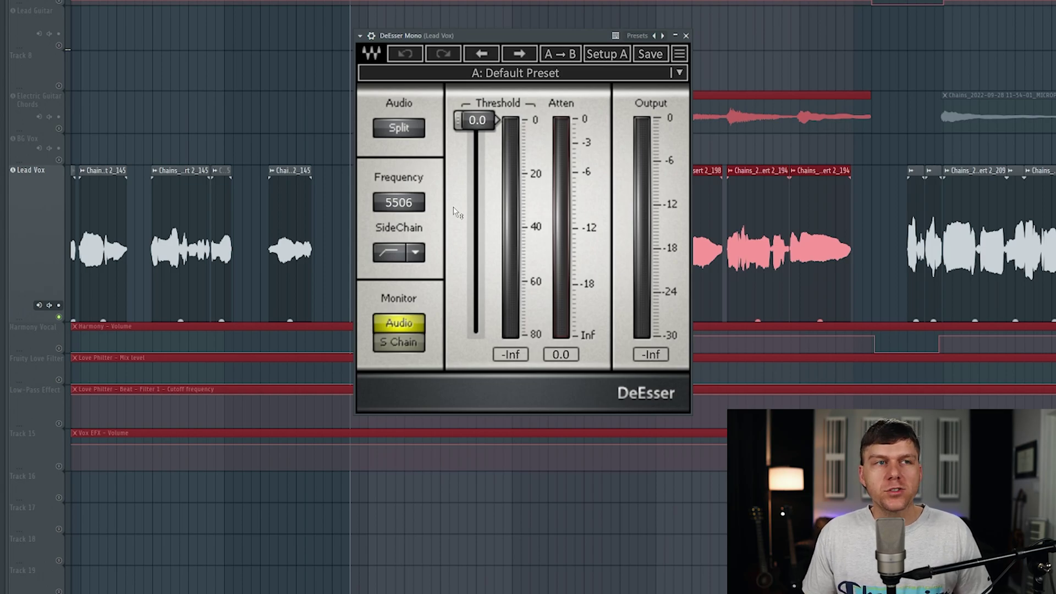
Set the DeEsser's frequency to 5900 and its sidechain filter to HighPass.
left_click(409, 204)
type("5900")
key("Return")
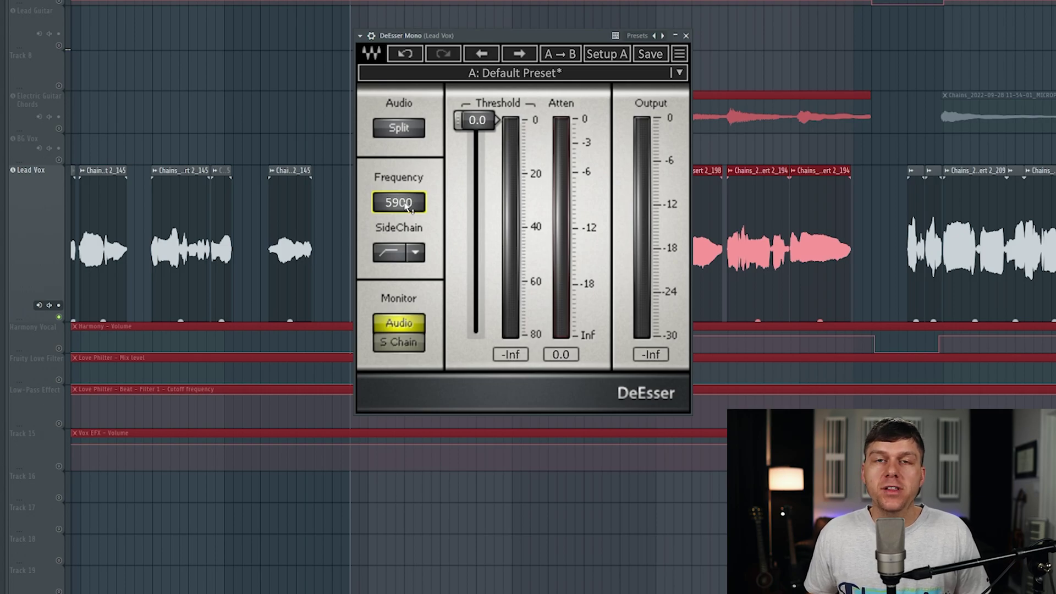
left_click(415, 252)
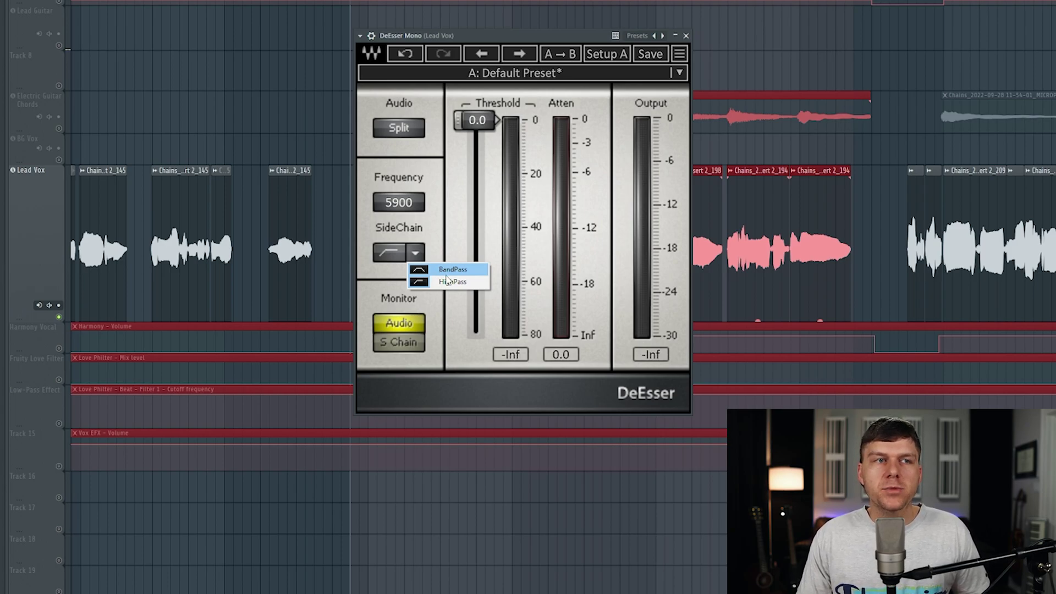
left_click(447, 282)
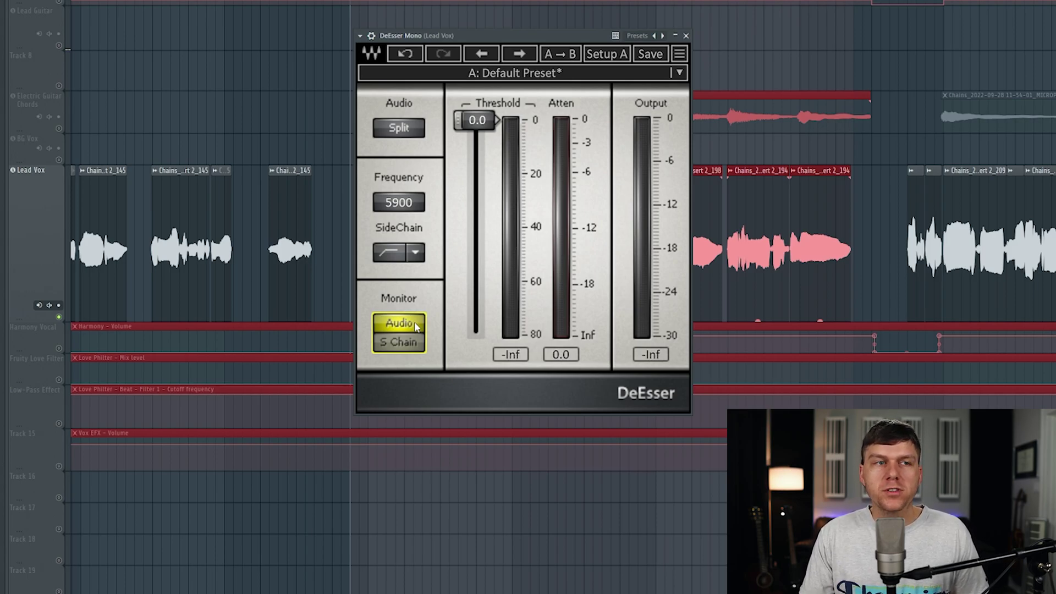
Switch the DeEsser's monitoring to the sidechain and back to Audio, and set the audio processing mode to Wide.
left_click(410, 343)
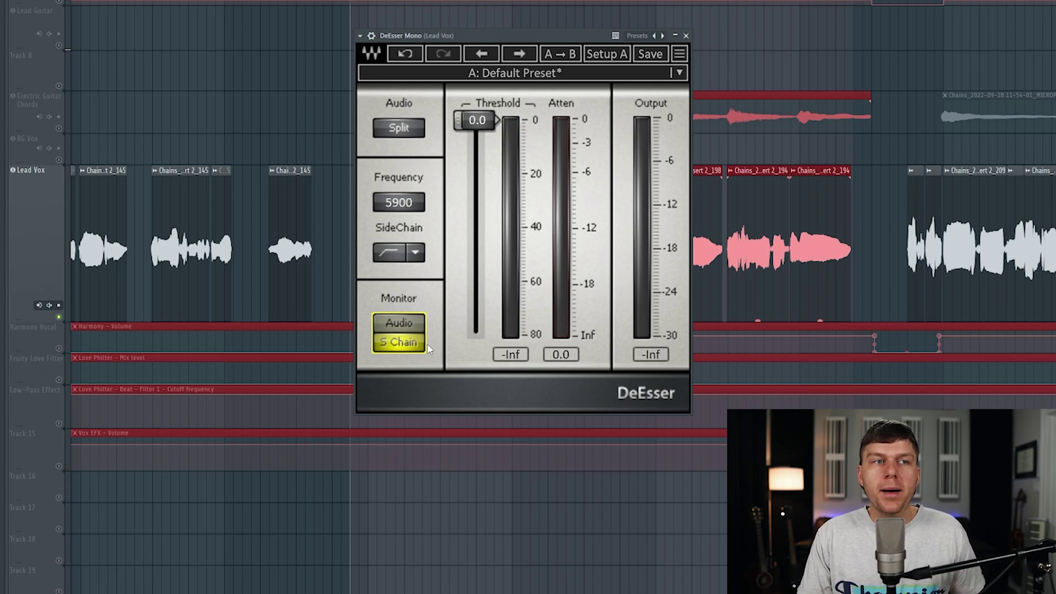
left_click(418, 323)
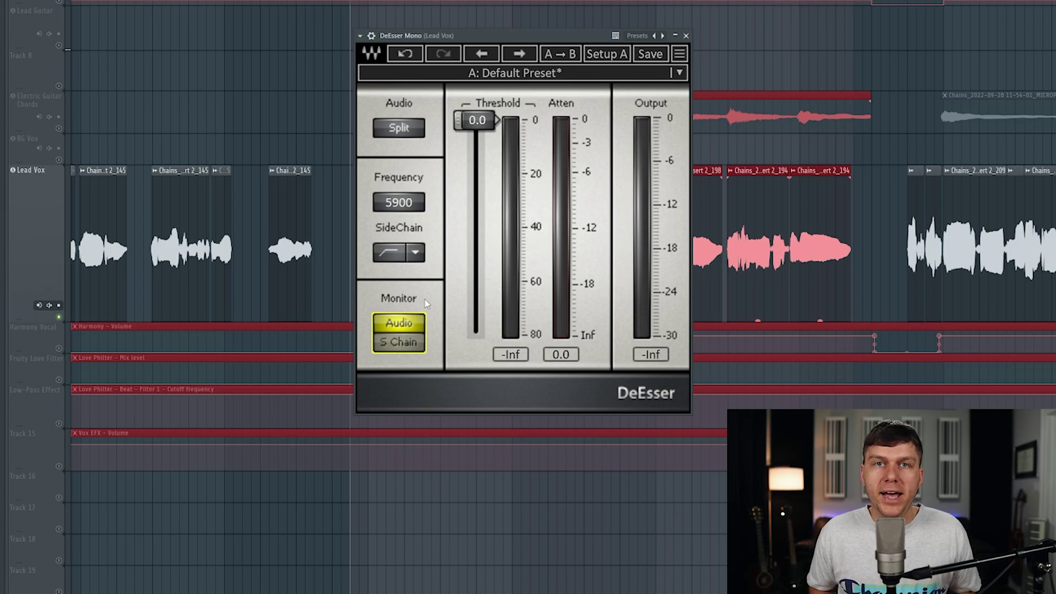
left_click(414, 131)
left_click(414, 132)
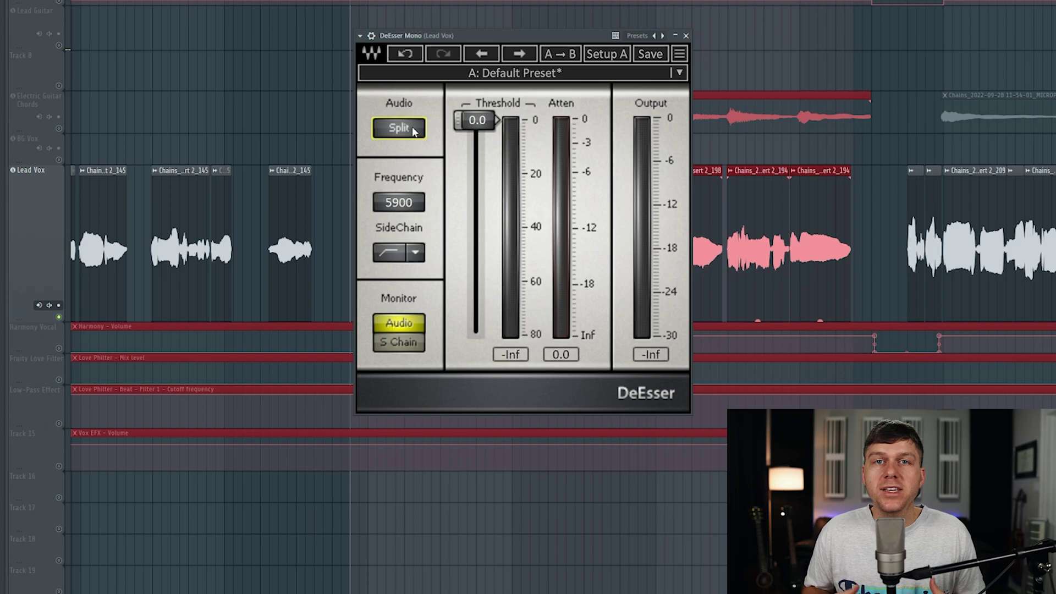
left_click(414, 131)
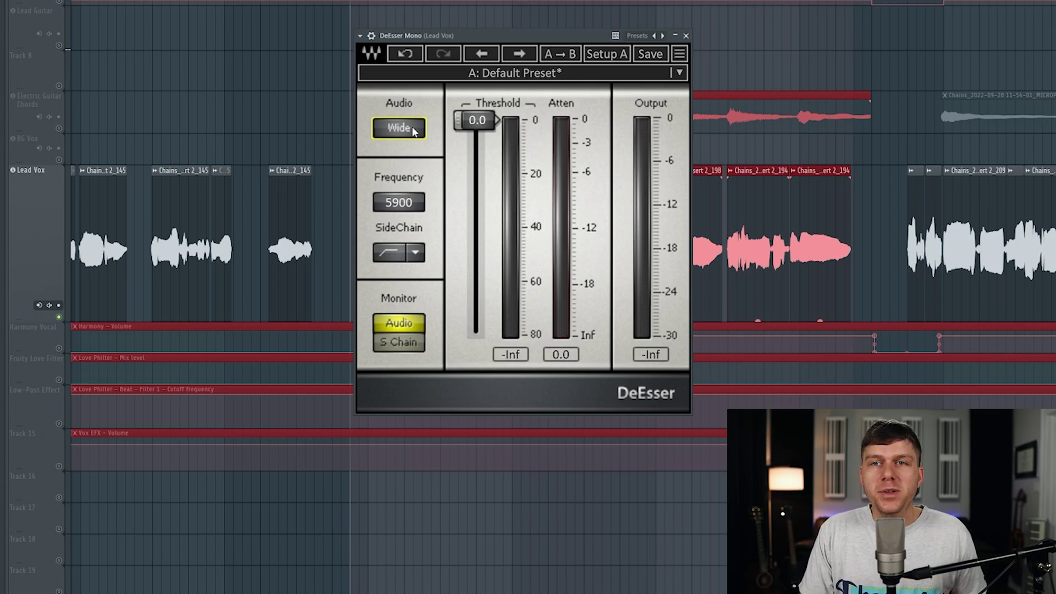
left_click(414, 132)
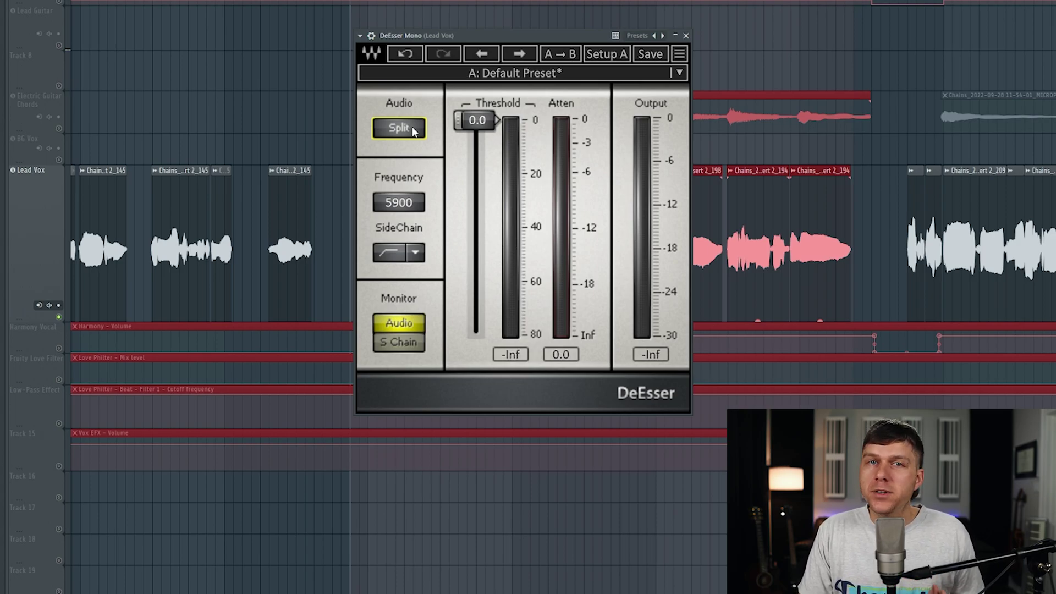
left_click(414, 131)
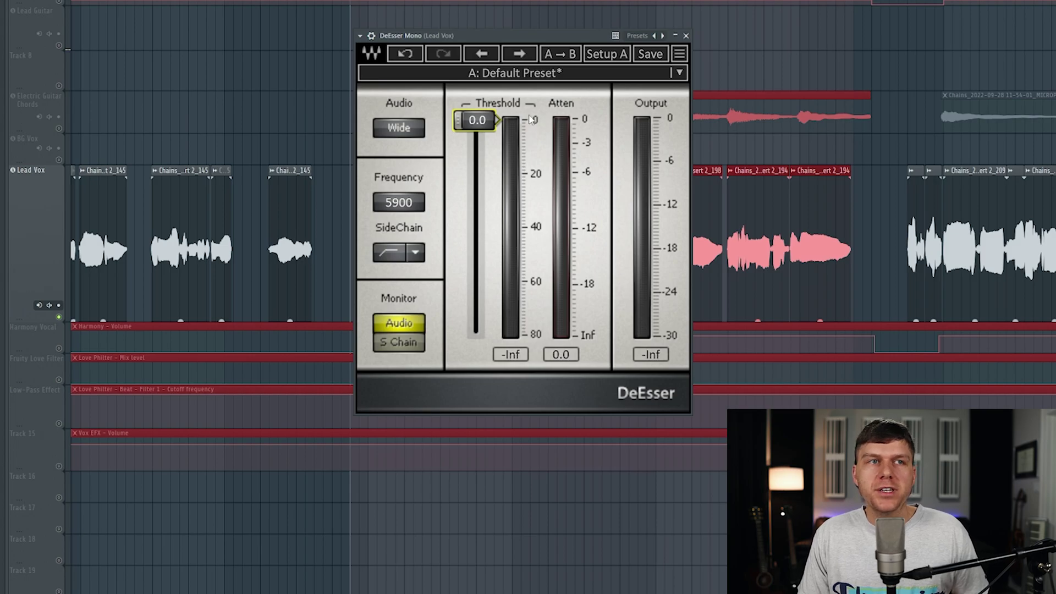
Lower the DeEsser's threshold to -33.0 while playing the lead vocal, and stop playback.
left_click_drag(496, 120, 496, 170)
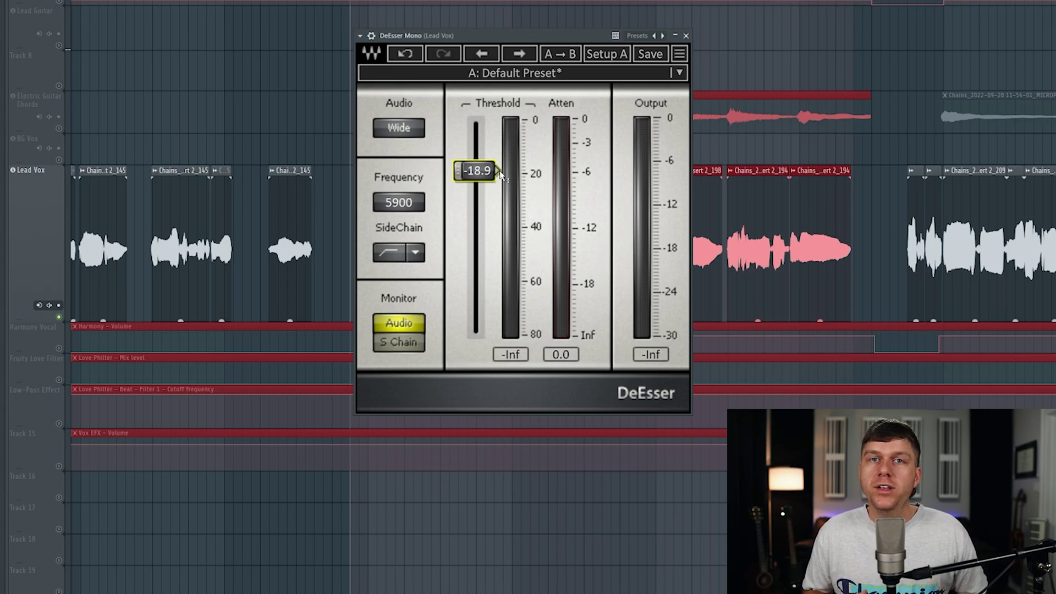
key("space")
left_click_drag(501, 175, 497, 207)
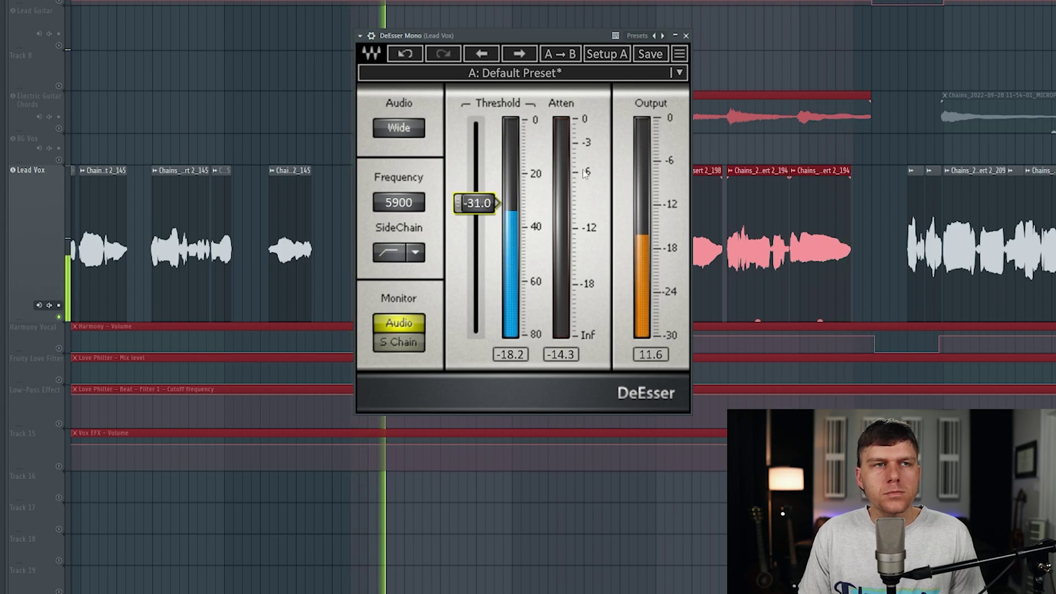
left_click_drag(498, 209, 494, 209)
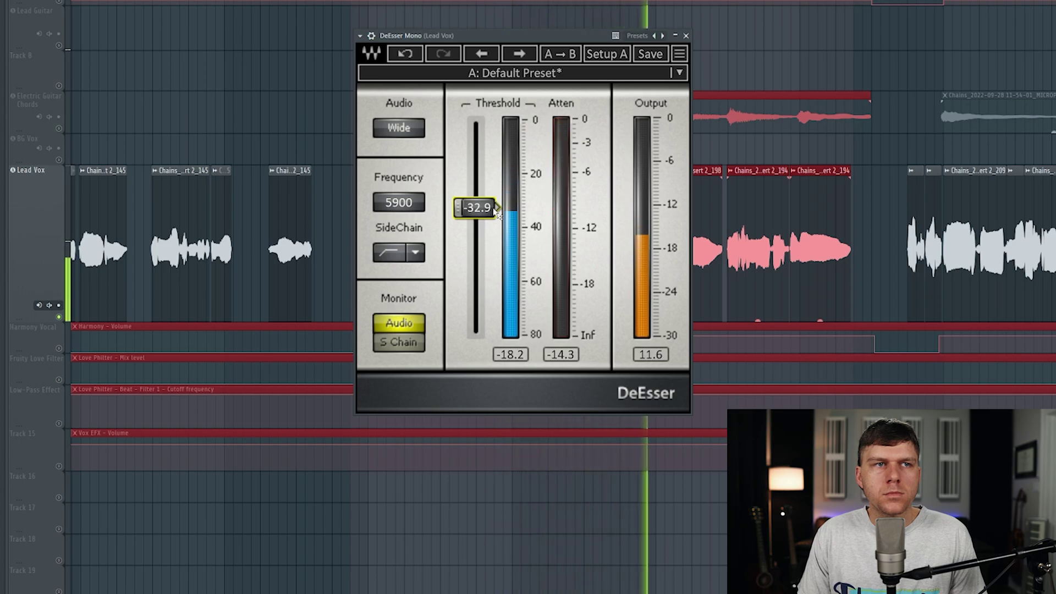
left_click_drag(494, 209, 493, 210)
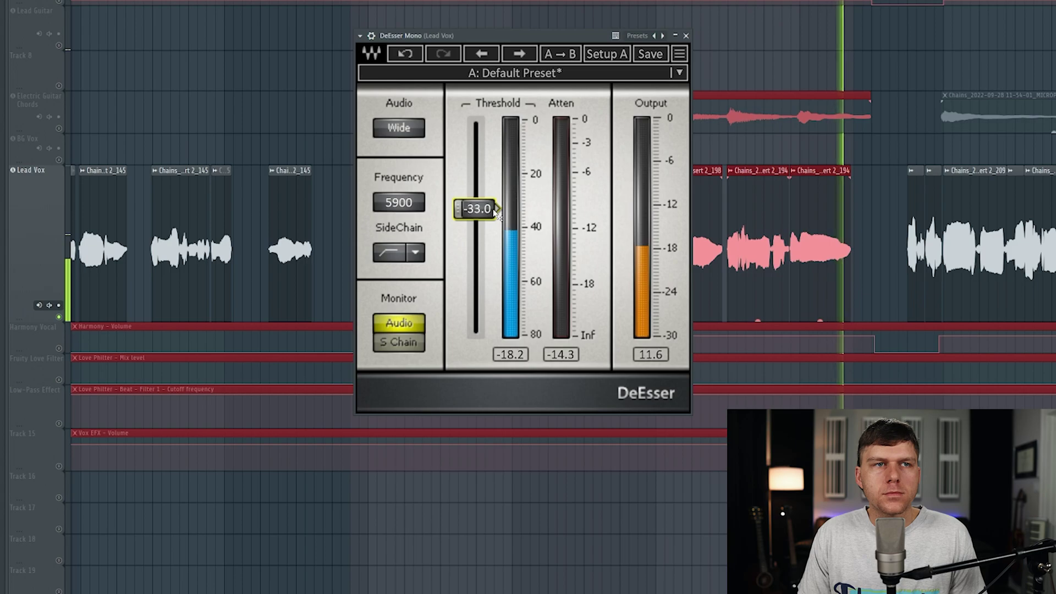
key("space")
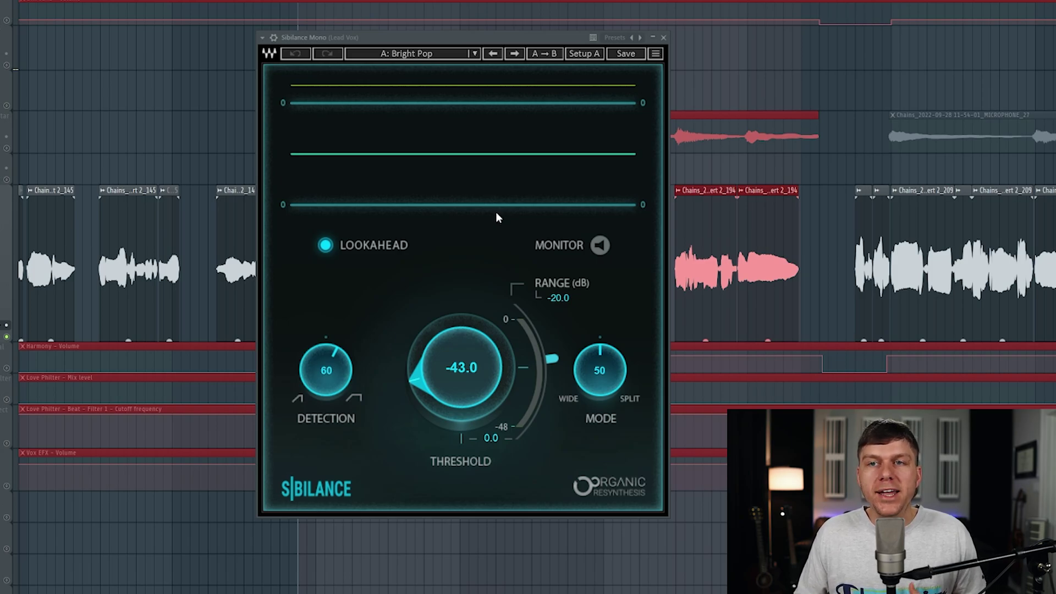
Set the Sibilance plugin's threshold to -31.3 and its range to -15.0 dB.
left_click_drag(467, 343, 442, 392)
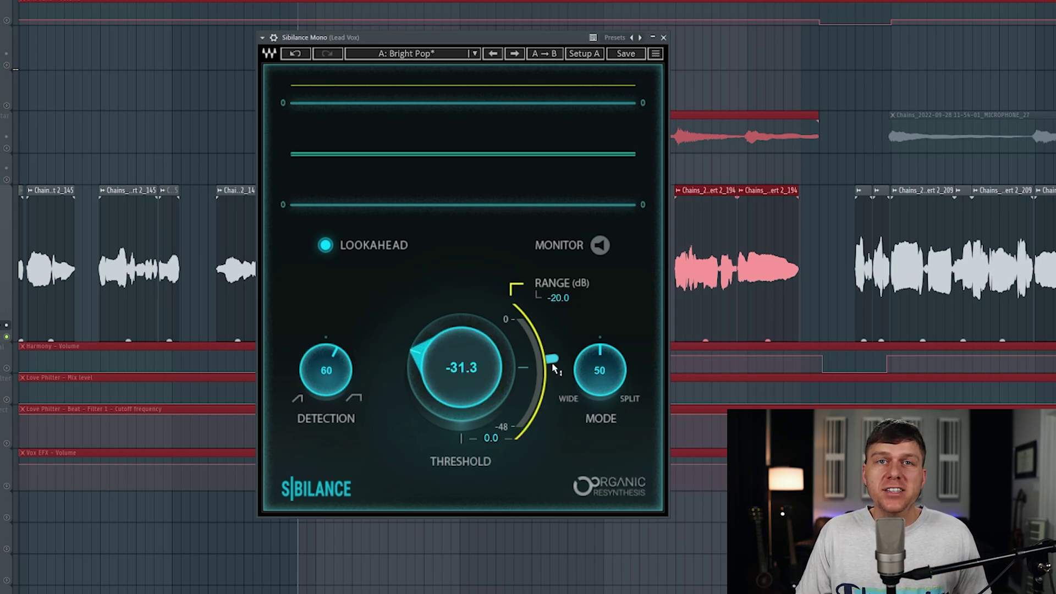
left_click_drag(552, 360, 549, 345)
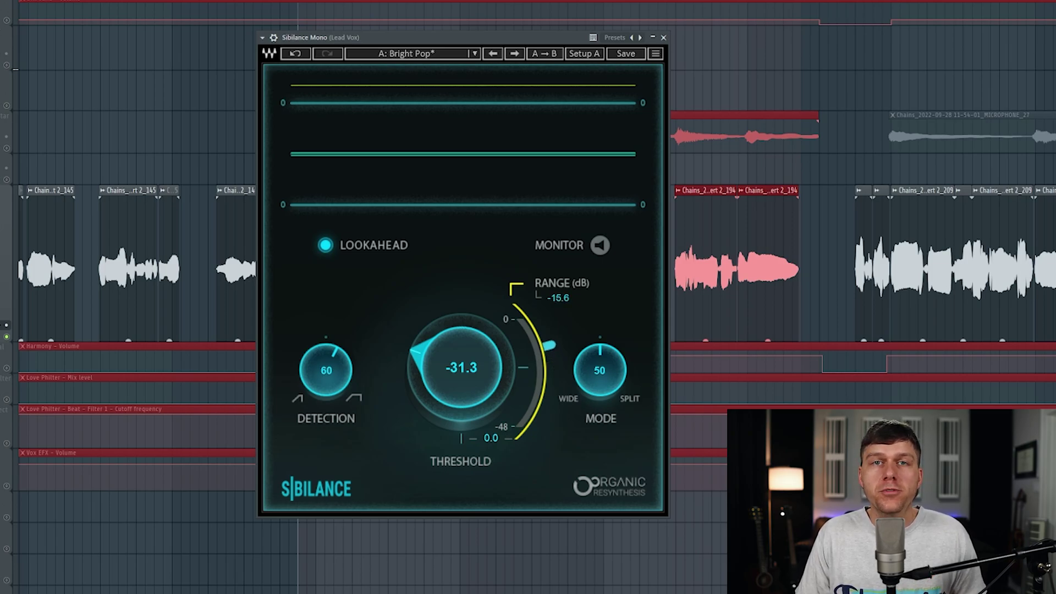
mouse_move(548, 345)
left_mouse_down()
mouse_move(552, 354)
mouse_move(549, 345)
left_mouse_up()
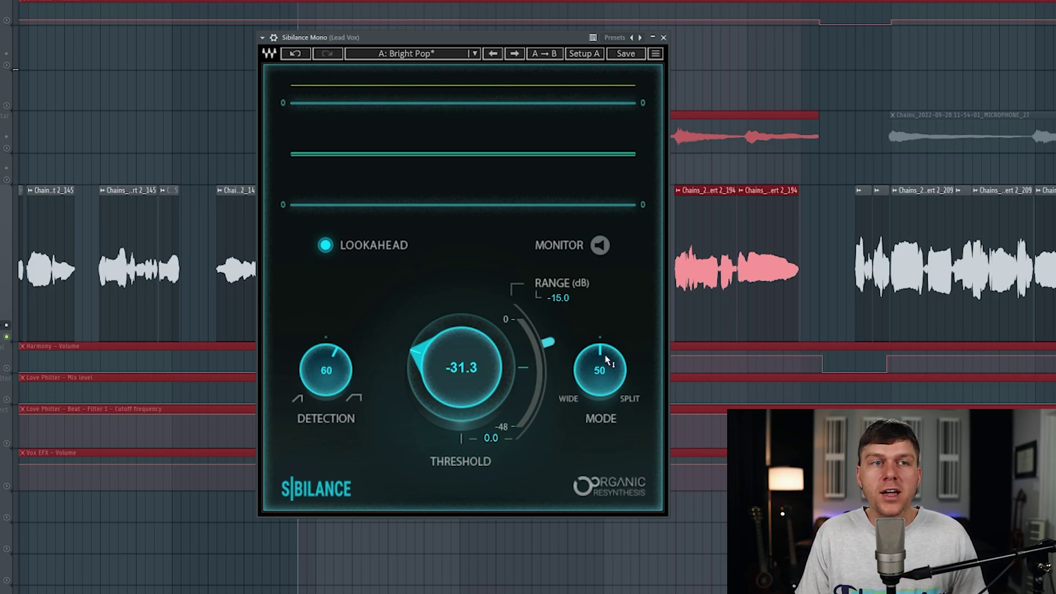
Try other Mode and Detection settings in the Sibilance plugin, sweeping Detection between 0 and 100, and leave both at 50.
mouse_move(608, 360)
left_mouse_down()
mouse_move(608, 369)
mouse_move(609, 360)
left_mouse_up()
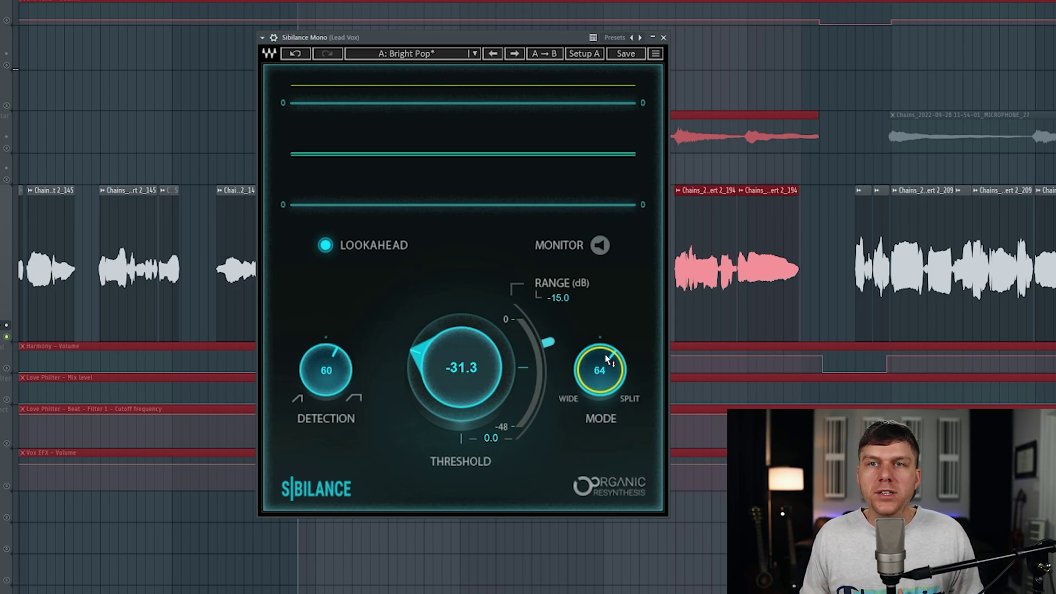
left_click_drag(608, 360, 608, 375)
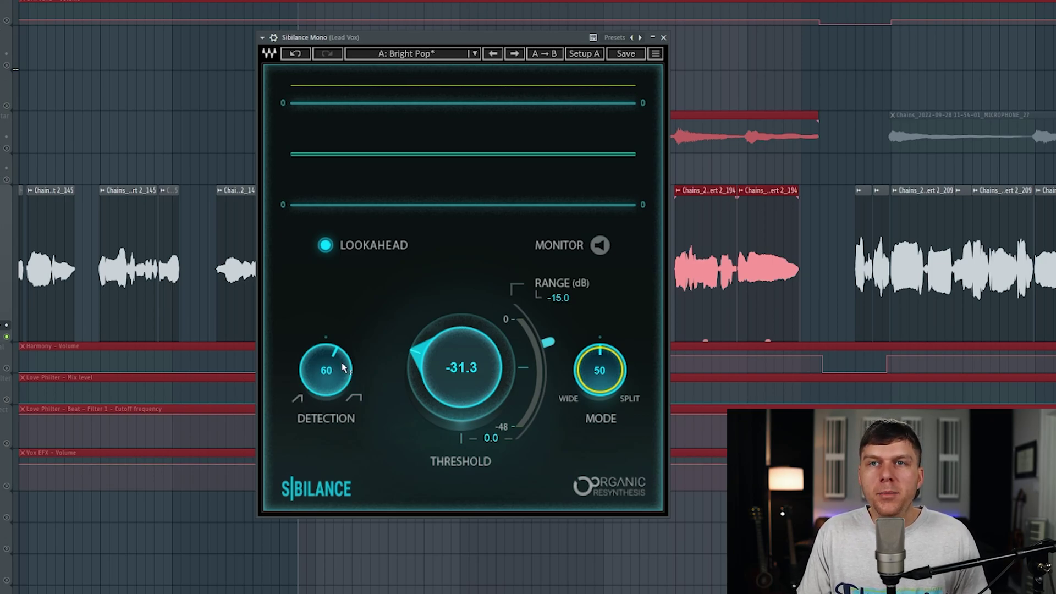
left_click_drag(344, 368, 344, 349)
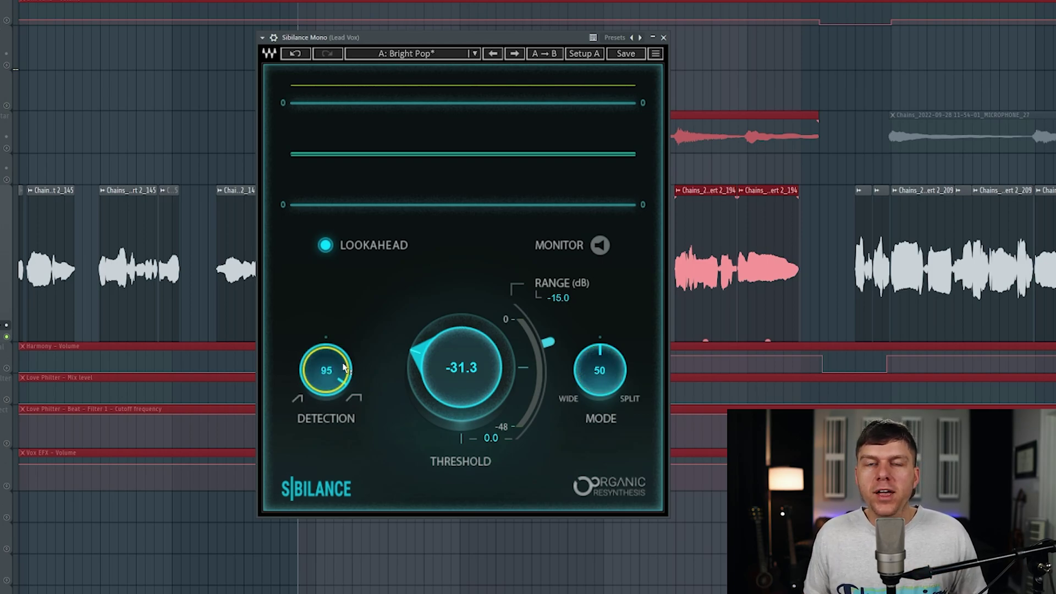
left_click_drag(343, 368, 344, 420)
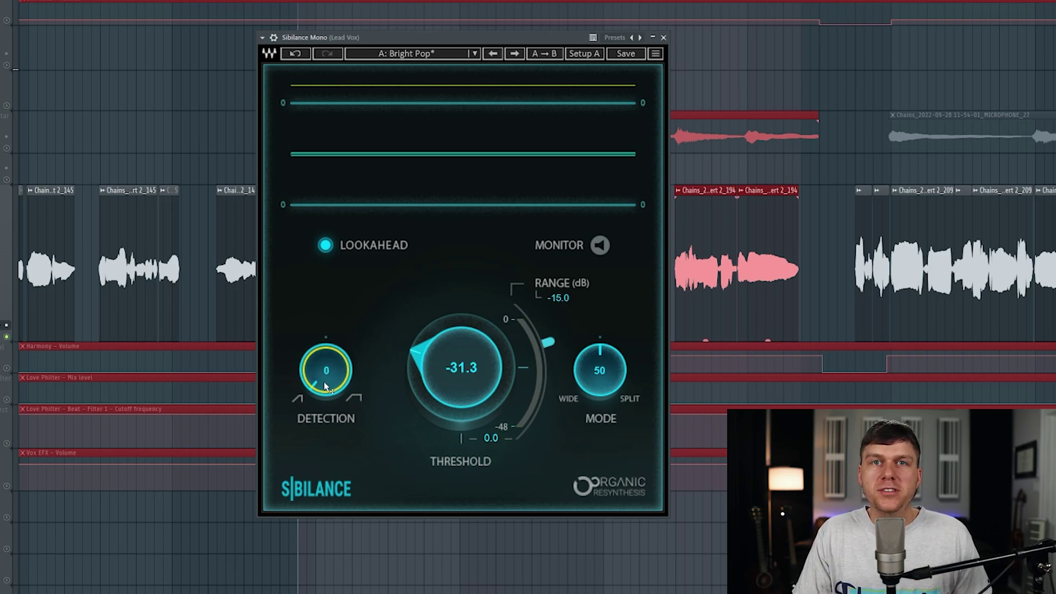
left_click_drag(325, 386, 325, 330)
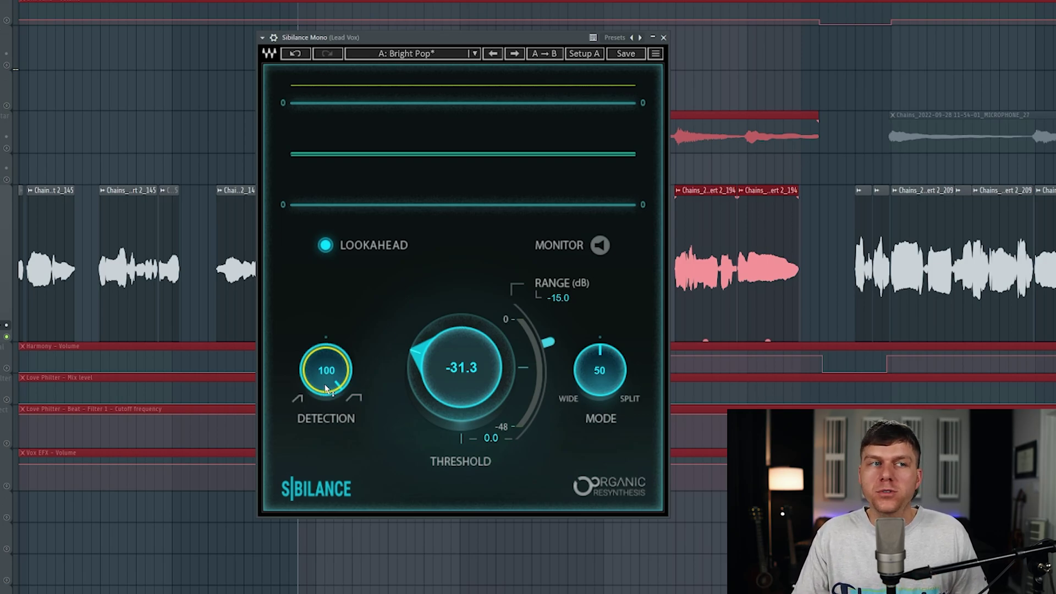
left_click_drag(326, 370, 326, 426)
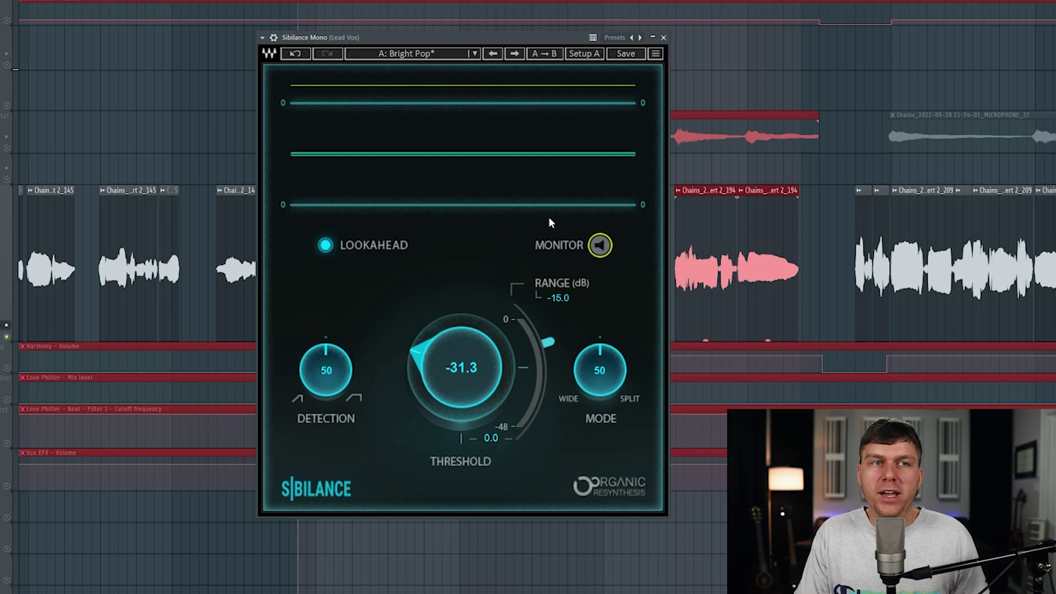
Switch the Sibilance plugin's sibilance monitoring on and back off.
left_click(600, 245)
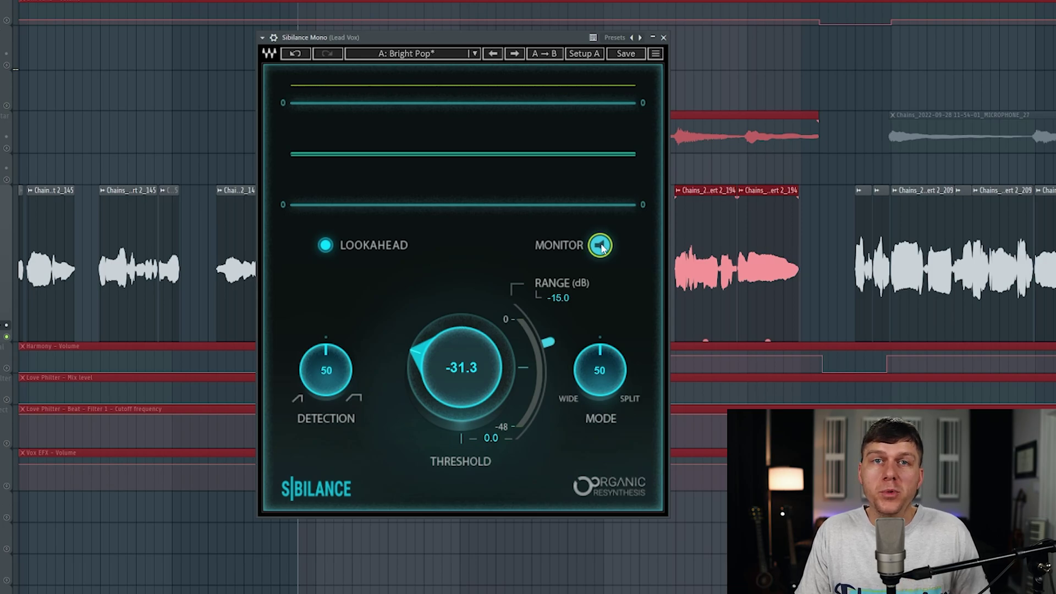
left_click(600, 246)
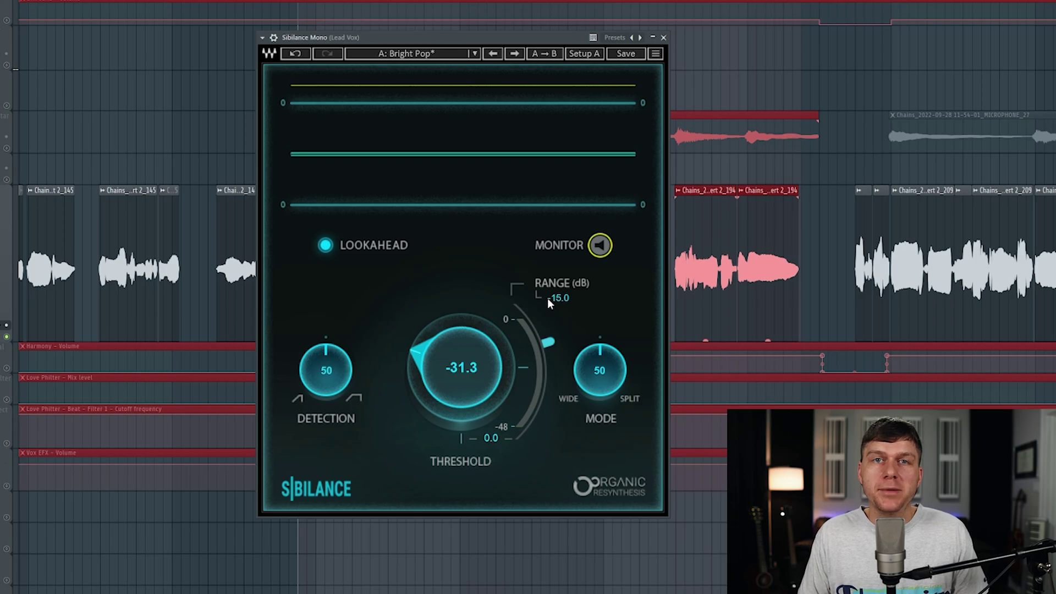
Play the lead vocal while lowering the Sibilance threshold, and set the range to -15.8 dB.
key("space")
scroll(463, 345, "down", 3)
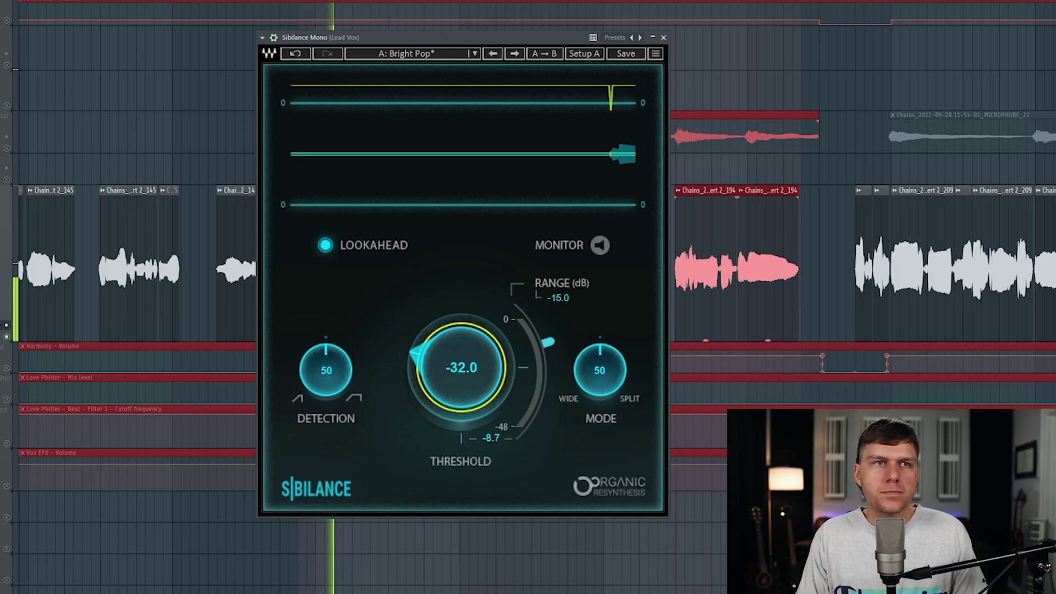
left_click_drag(463, 345, 457, 369)
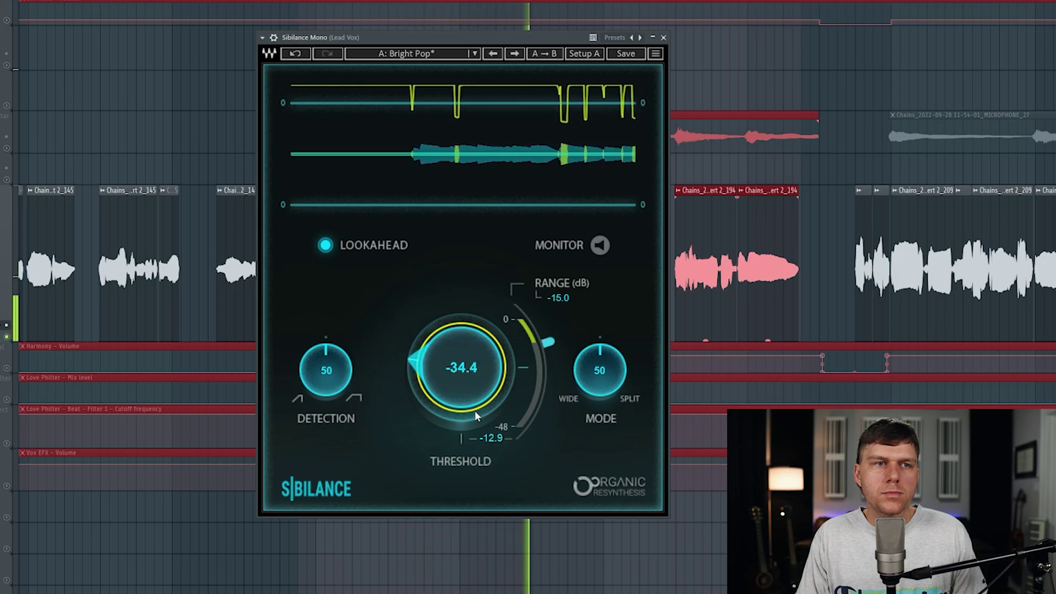
left_click_drag(454, 375, 454, 380)
left_click_drag(547, 346, 547, 351)
Sweep the Sibilance threshold down to -47.4 during playback, reset the reduction read-out, and settle the threshold at -28.0.
left_click_drag(480, 379, 461, 451)
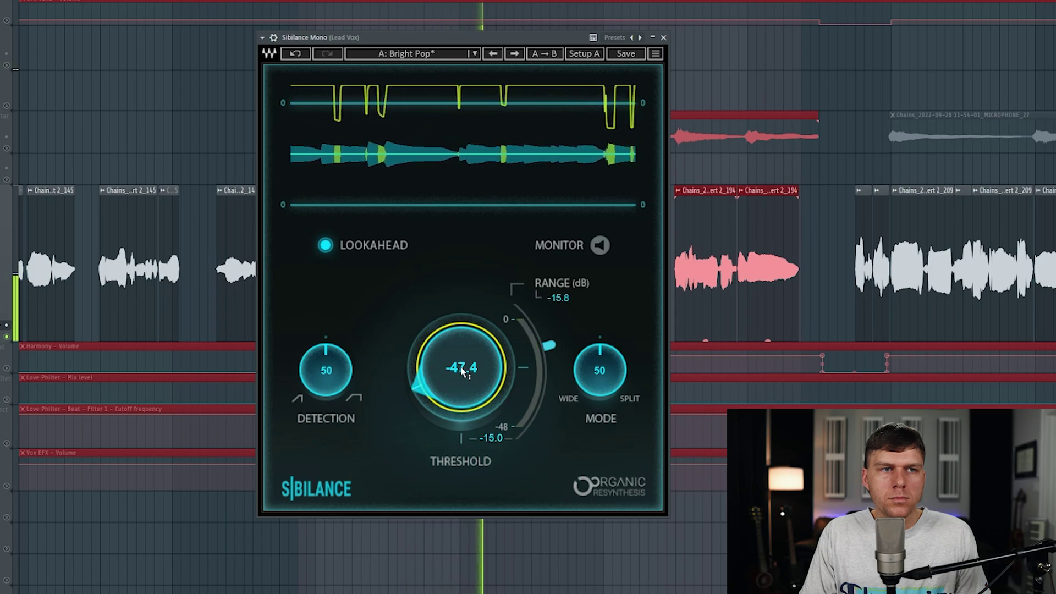
left_click_drag(463, 371, 455, 343)
left_click(495, 441)
left_click_drag(459, 396, 459, 386)
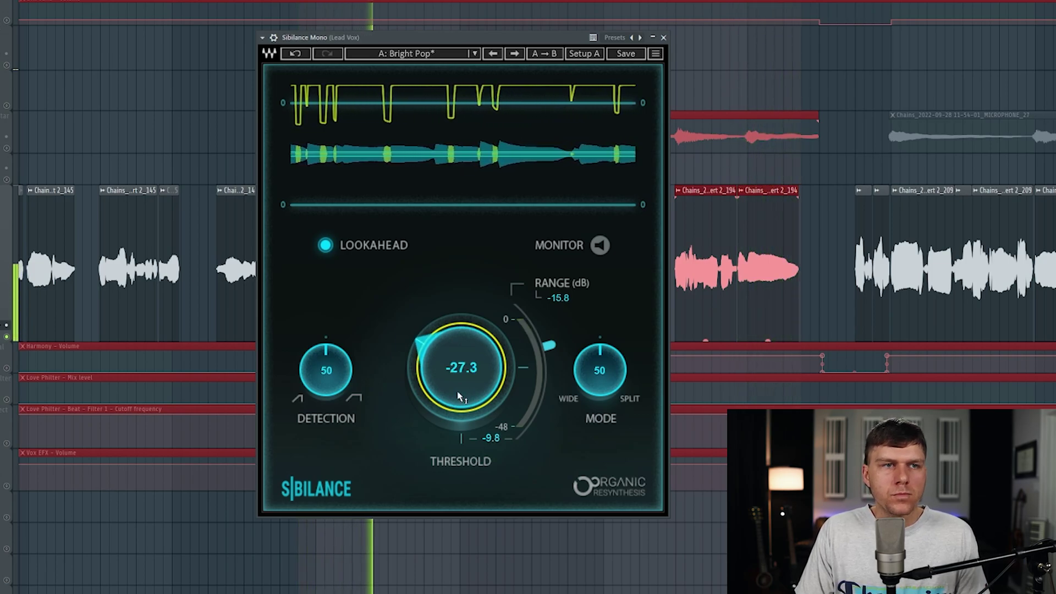
left_click_drag(458, 393, 458, 394)
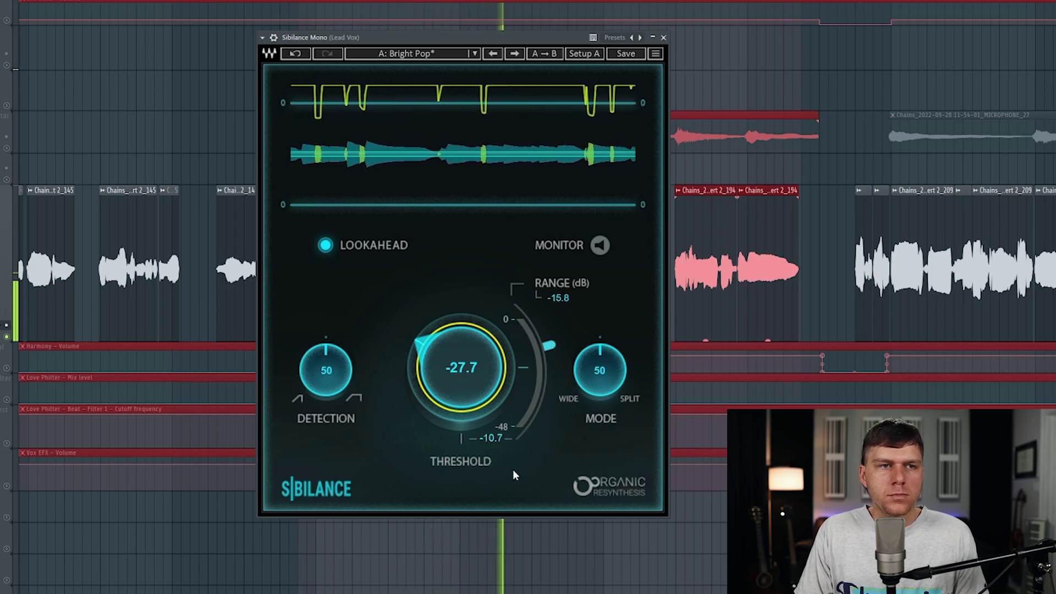
left_click_drag(456, 396, 456, 398)
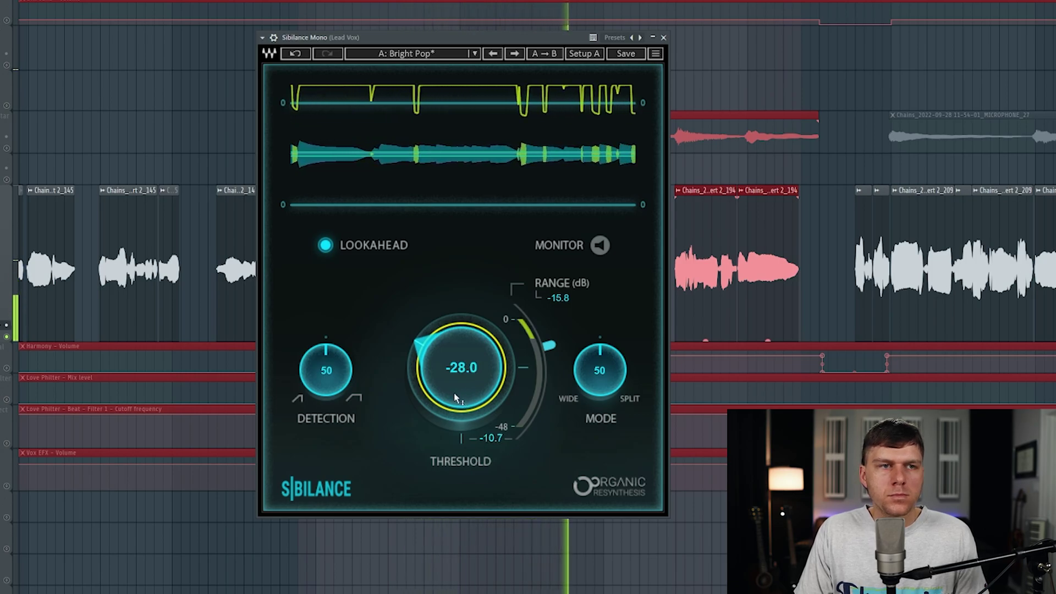
Set the Sibilance plugin's detection to 45 and stop playback.
left_click_drag(312, 359, 312, 366)
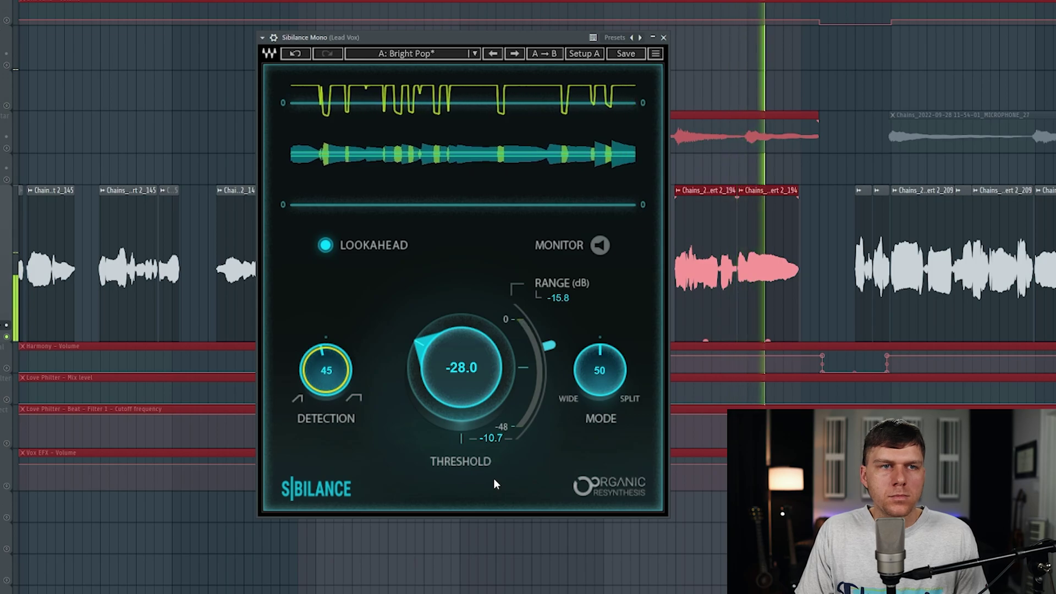
key("space")
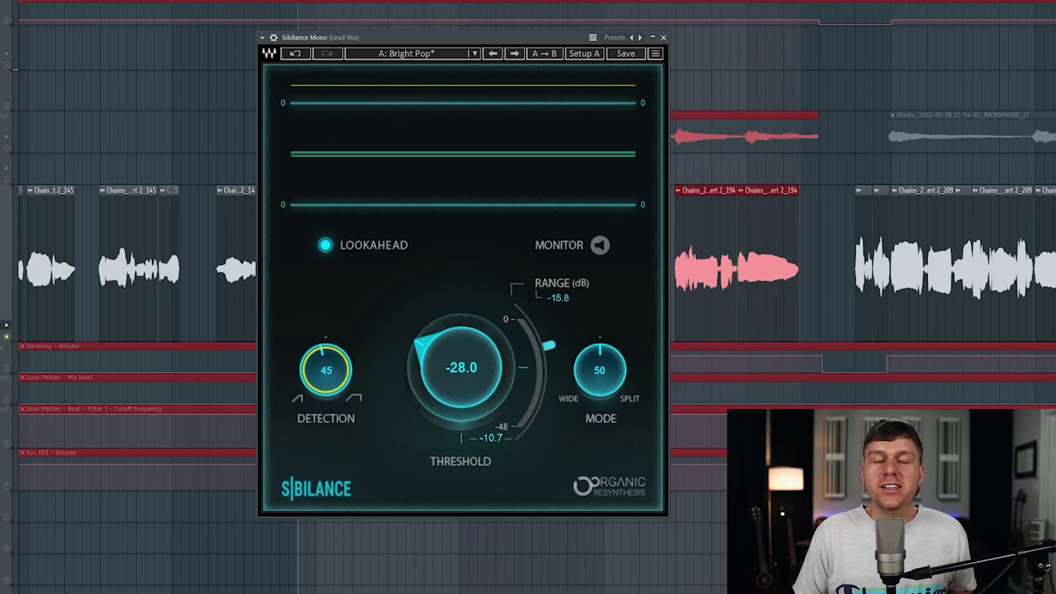